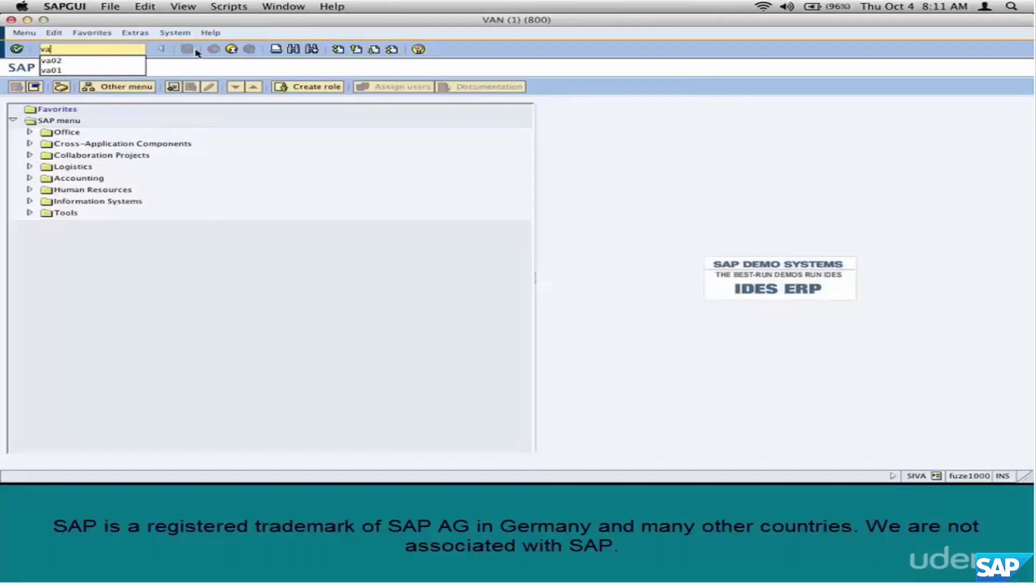
Step: Start a sales order with transaction VA01, using order type OR, sales organization 1000, distribution channel 10 and division 00
{"action": "type", "text": "01"}
{"action": "key", "text": "Return"}
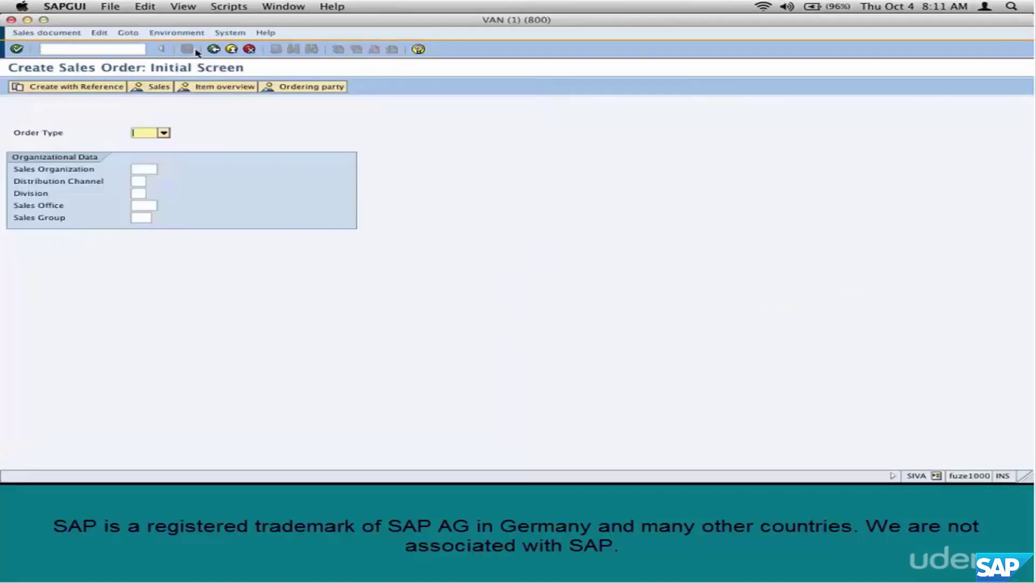
{"action": "type", "text": "or"}
{"action": "key", "text": "Tab"}
{"action": "type", "text": "1000"}
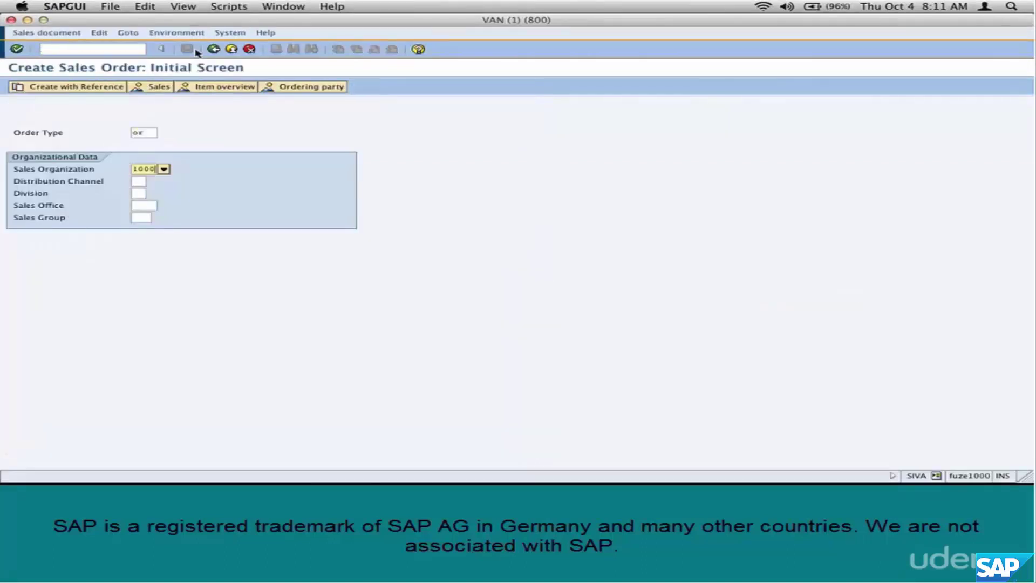
{"action": "key", "text": "Tab"}
{"action": "type", "text": "10"}
{"action": "key", "text": "Tab"}
{"action": "type", "text": "00"}
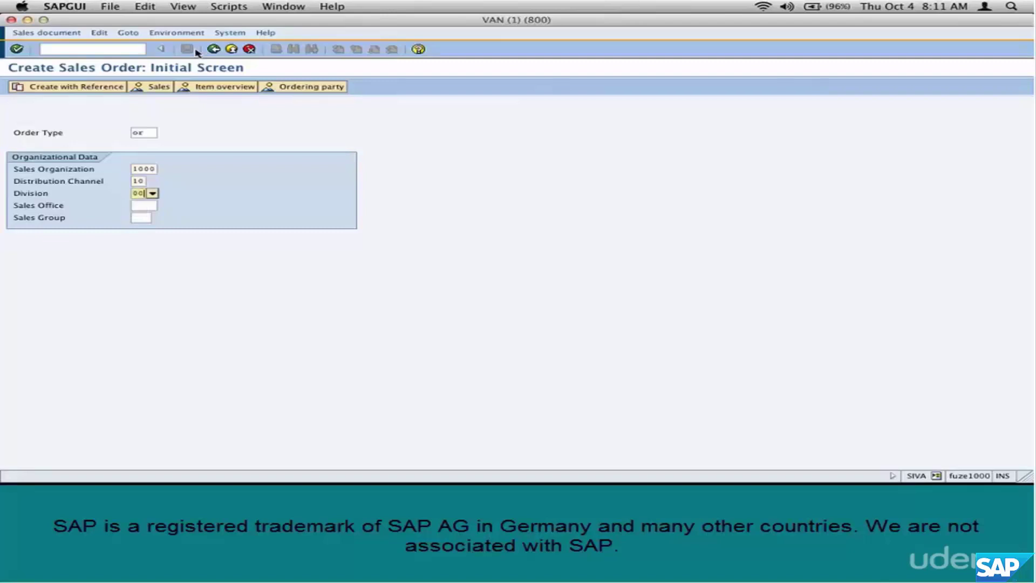
{"action": "key", "text": "Return"}
Step: Enter the customer's number as the sold-to party and accept the preselected ship-to party
{"action": "type", "text": "1000"}
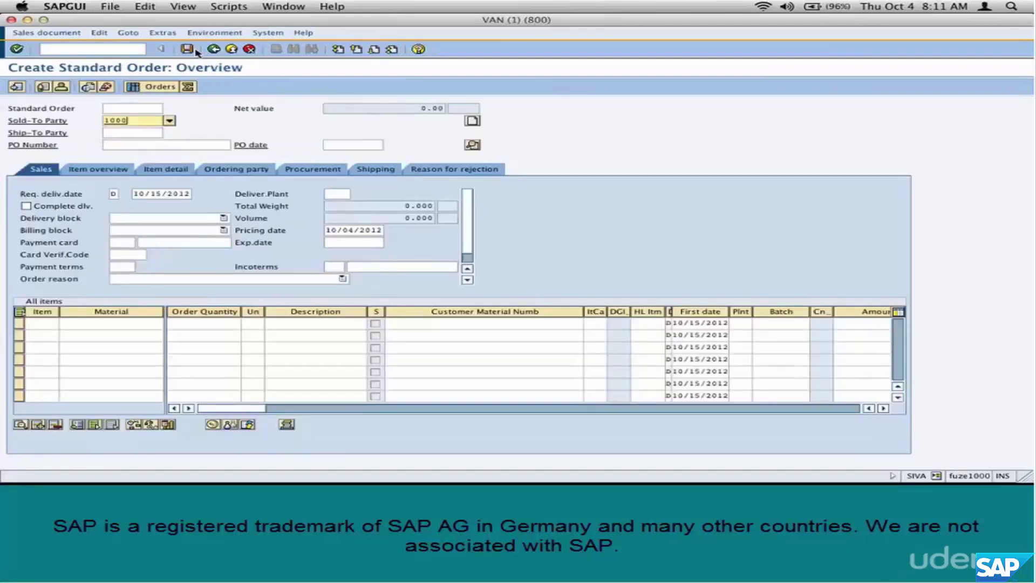
{"action": "key", "text": "Return"}
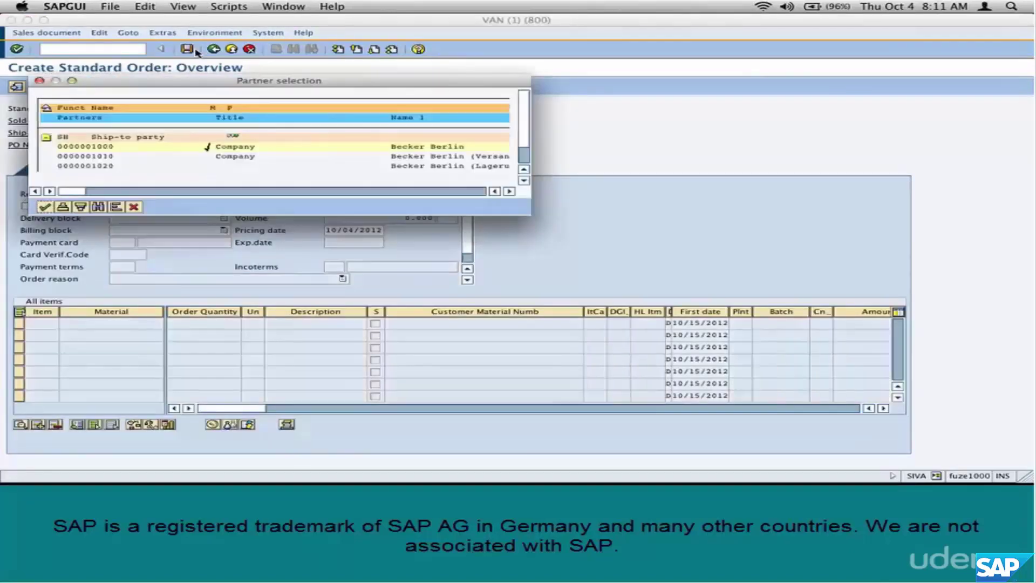
{"action": "key", "text": "Return"}
Step: Add material M-01 with an order quantity of 27 as the first item and continue past the open quotations
{"action": "type", "text": "m-01"}
{"action": "key", "text": "Tab"}
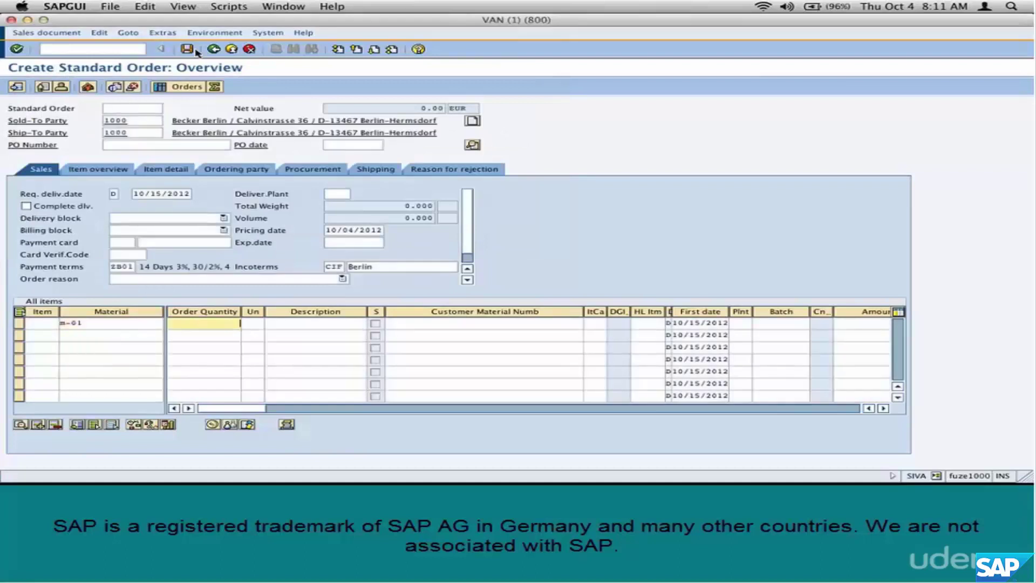
{"action": "type", "text": "27"}
{"action": "key", "text": "Return"}
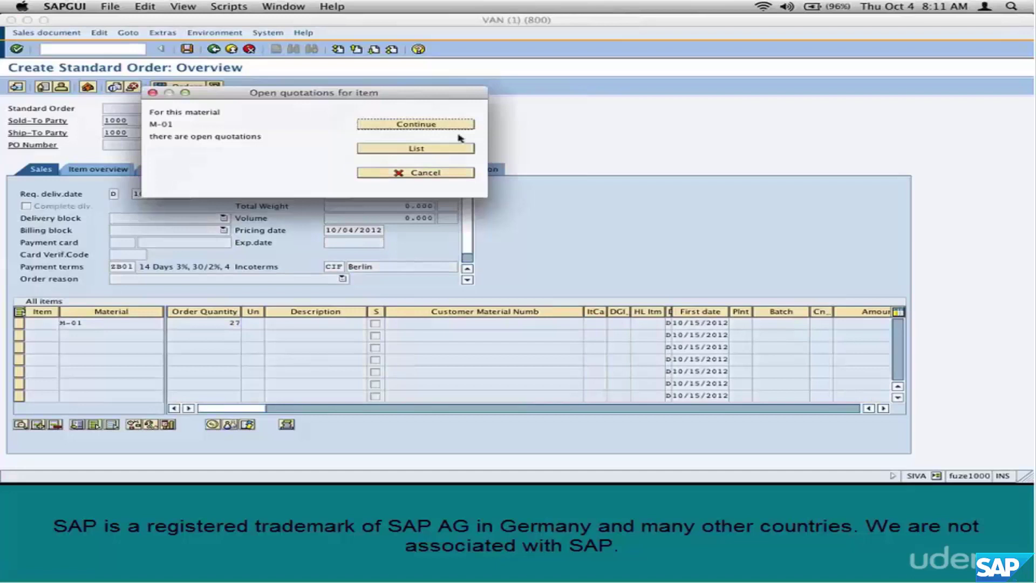
{"action": "left_click", "coordinate": [455, 125]}
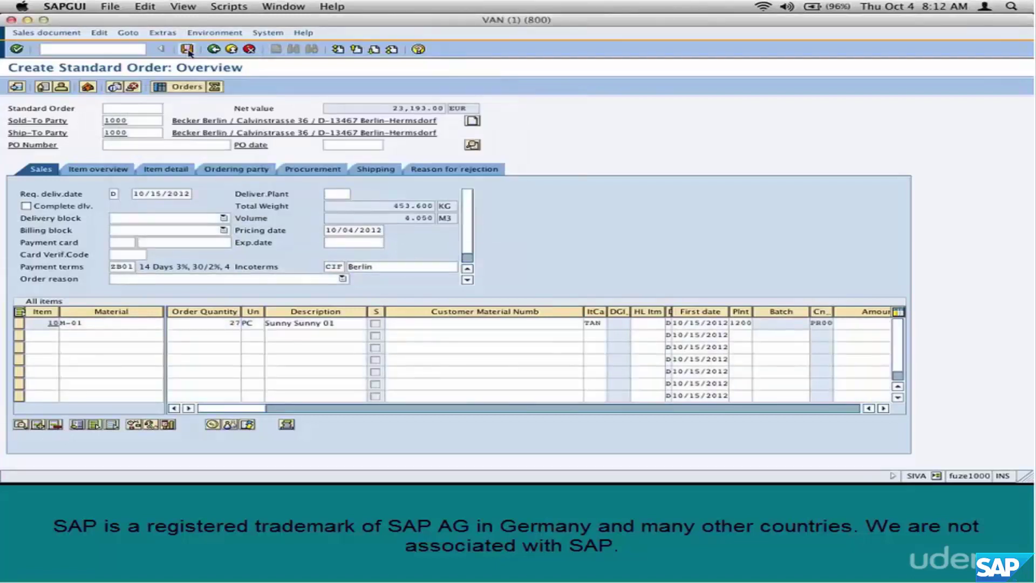
Step: Save the standard order and return to the SAP Easy Access screen
{"action": "left_click", "coordinate": [187, 49]}
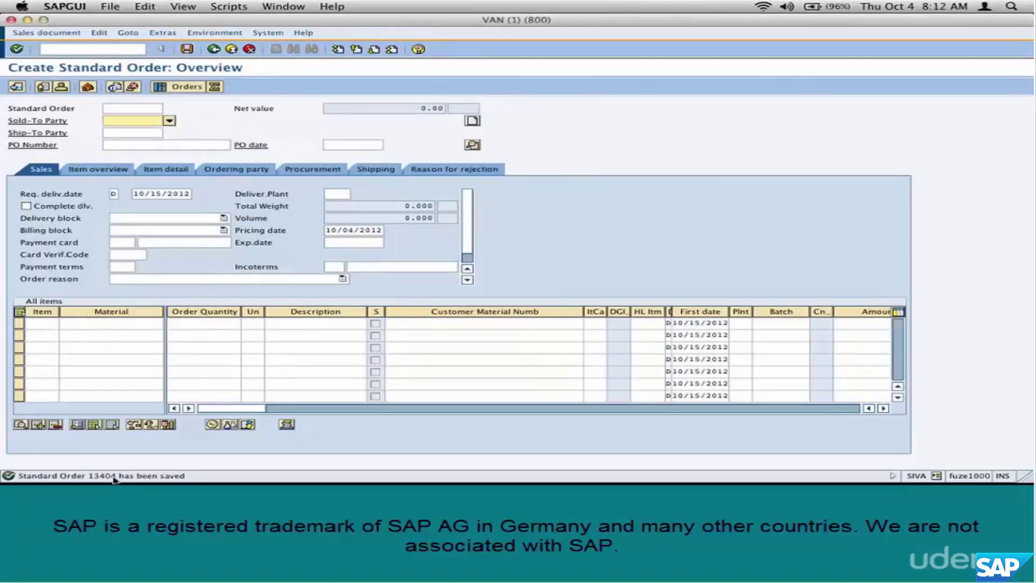
{"action": "left_click", "coordinate": [215, 49]}
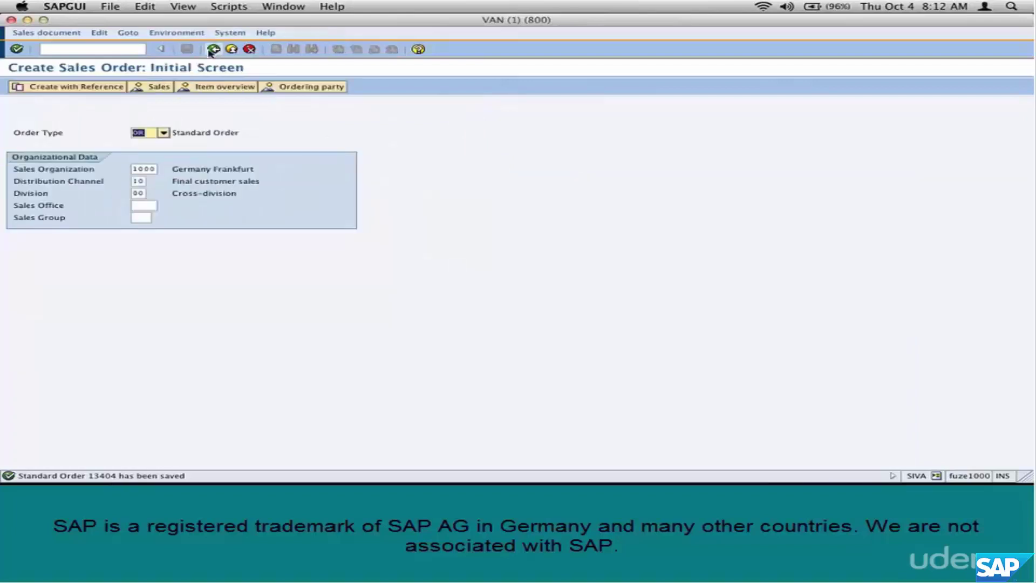
{"action": "left_click", "coordinate": [224, 50]}
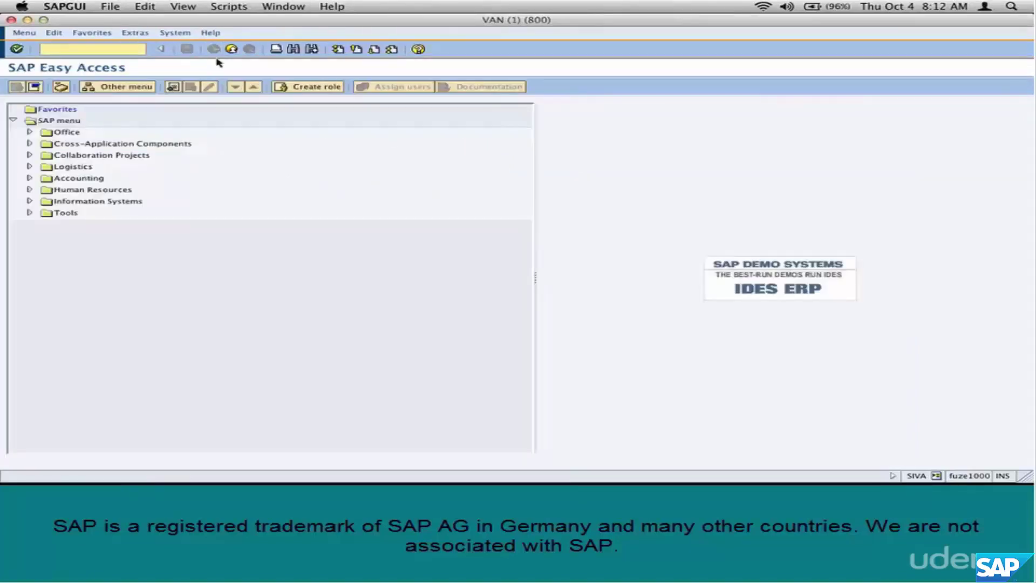
Step: Display the stock/requirements list with transaction MD04 for material M-01 in plant 1200
{"action": "type", "text": "md04"}
{"action": "key", "text": "Return"}
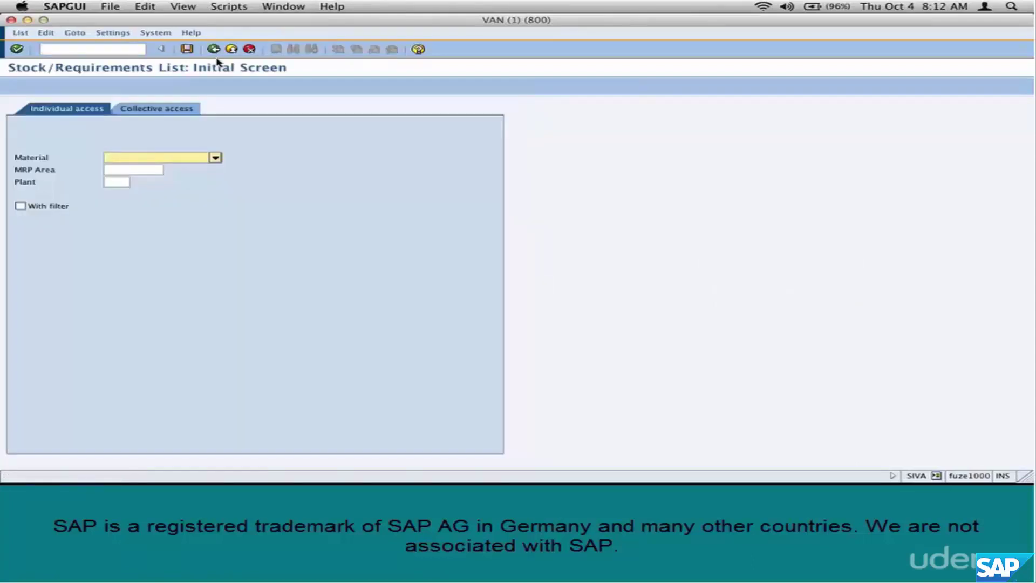
{"action": "type", "text": "m-01"}
{"action": "key", "text": "Tab"}
{"action": "key", "text": "Tab"}
{"action": "type", "text": "1200"}
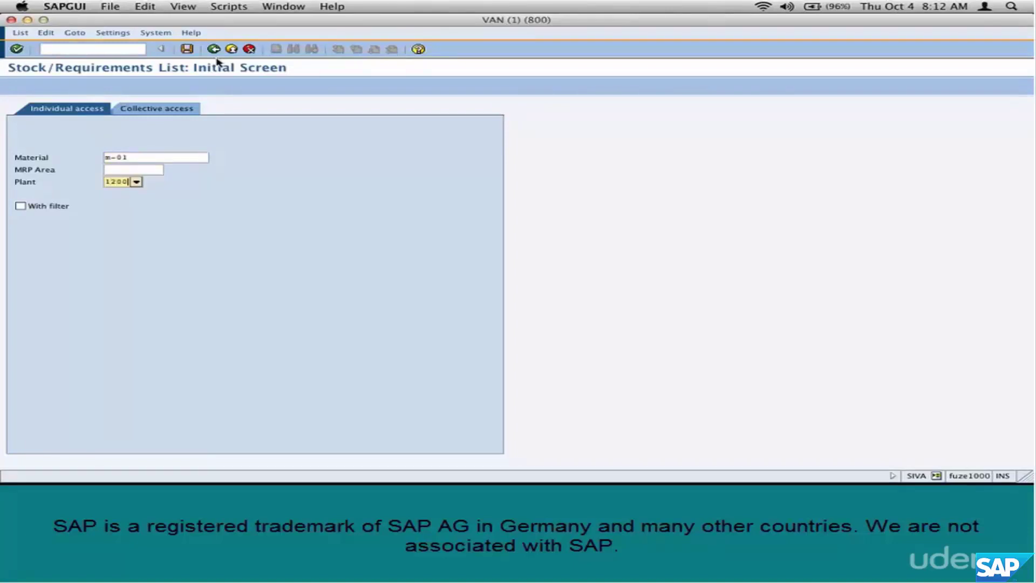
{"action": "key", "text": "Return"}
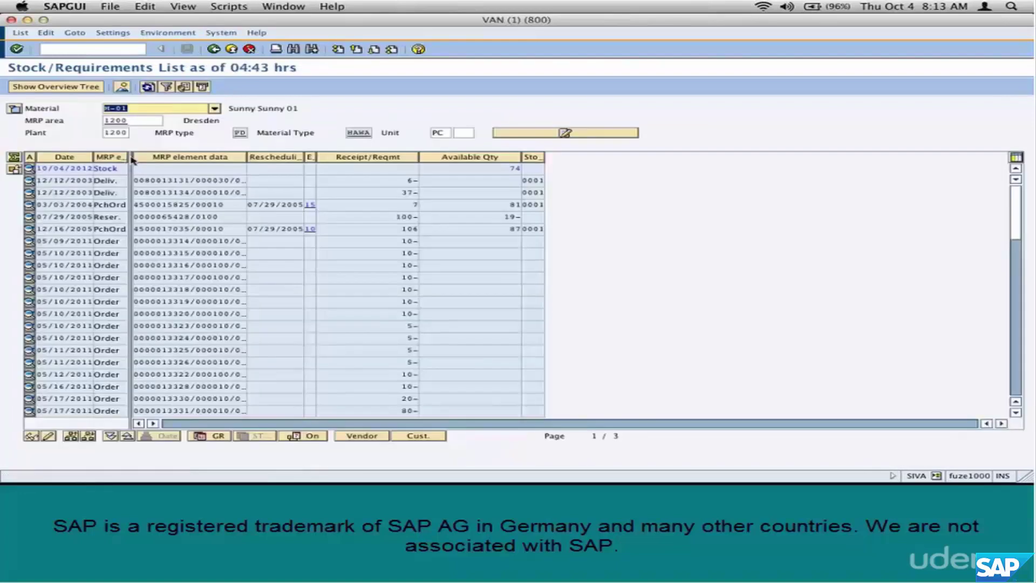
Step: Widen the collapsed column beside the MRP element column and inspect the delivery and purchase order entries
{"action": "left_click_drag", "start_coordinate": [132, 159], "coordinate": [156, 159]}
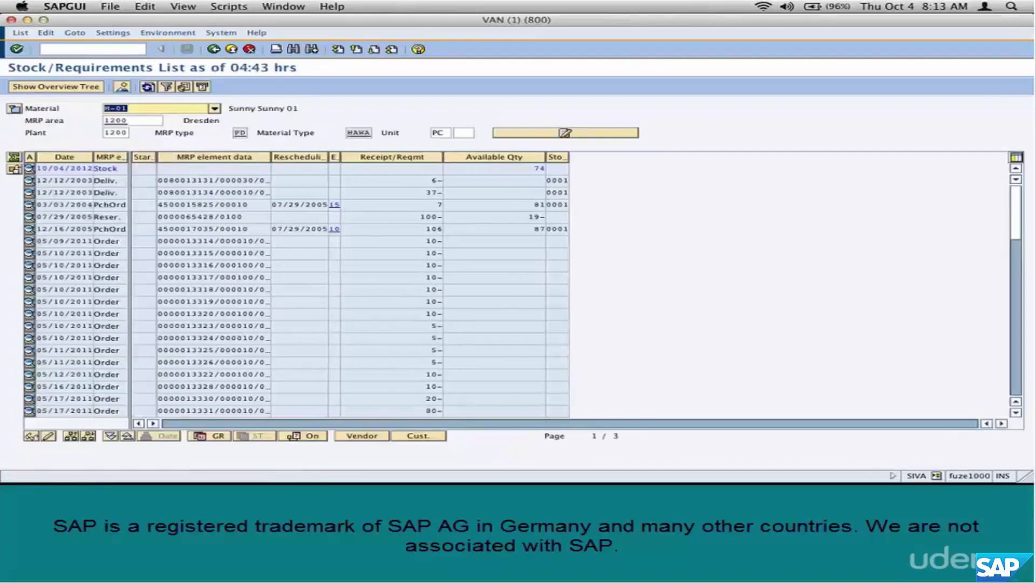
{"action": "left_click", "coordinate": [121, 181]}
{"action": "double_click", "coordinate": [114, 206]}
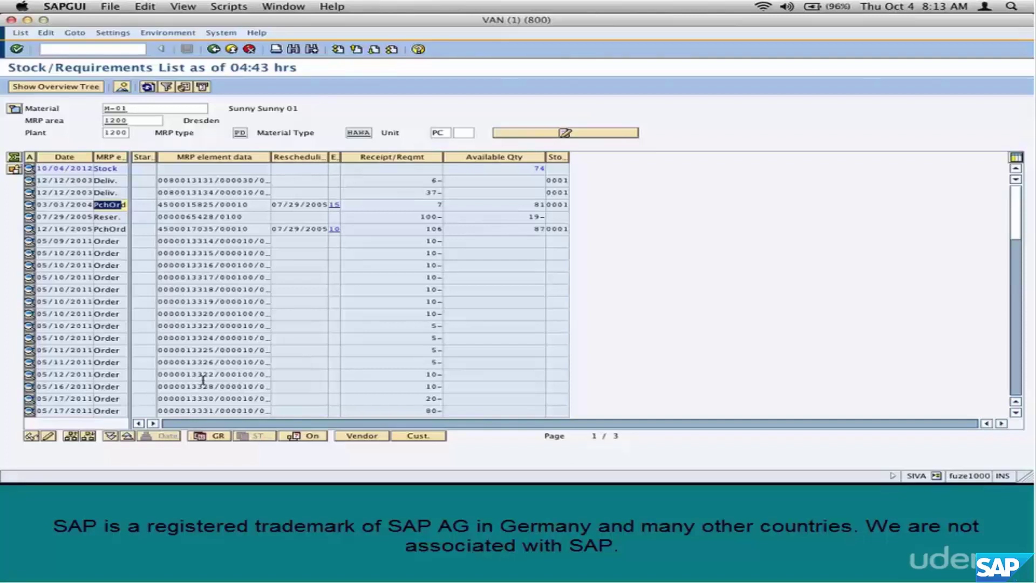
Step: Find the newly created sales order in the list, widen the MRP element data column and check the order's requirement quantity
{"action": "scroll", "coordinate": [203, 380], "scroll_direction": "down", "scroll_amount": 2}
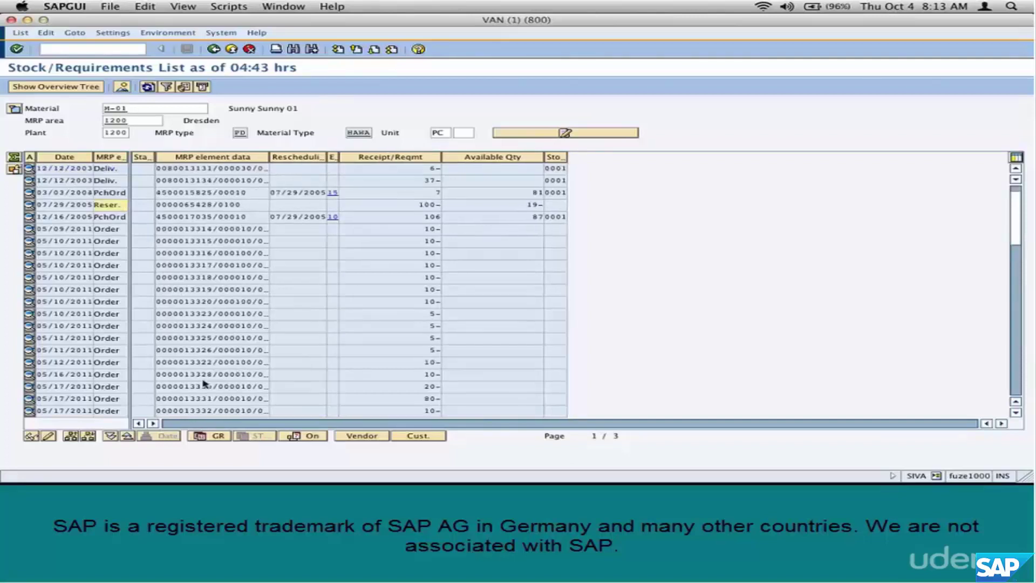
{"action": "scroll", "coordinate": [203, 383], "scroll_direction": "down", "scroll_amount": 5}
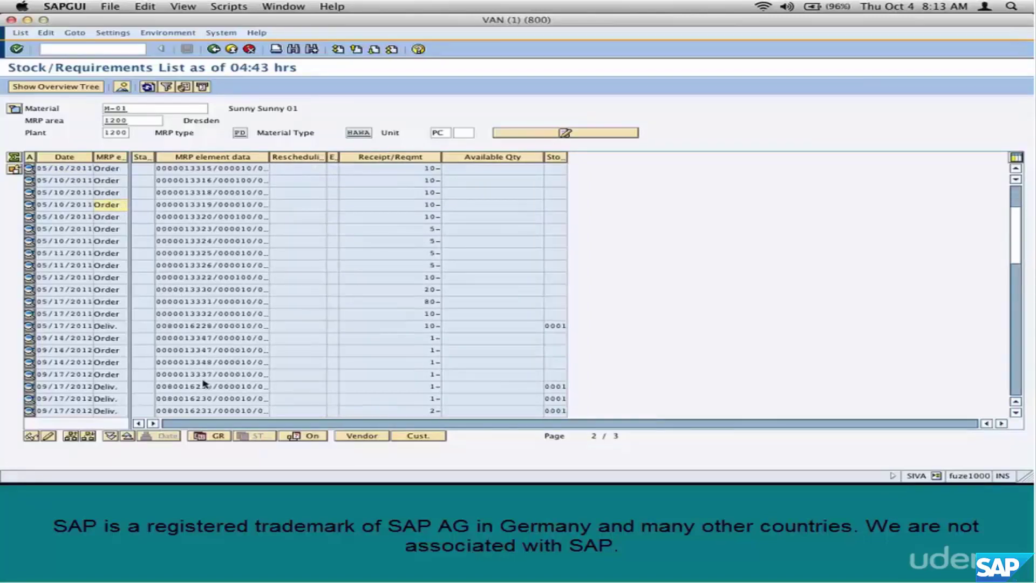
{"action": "scroll", "coordinate": [204, 383], "scroll_direction": "down", "scroll_amount": 3}
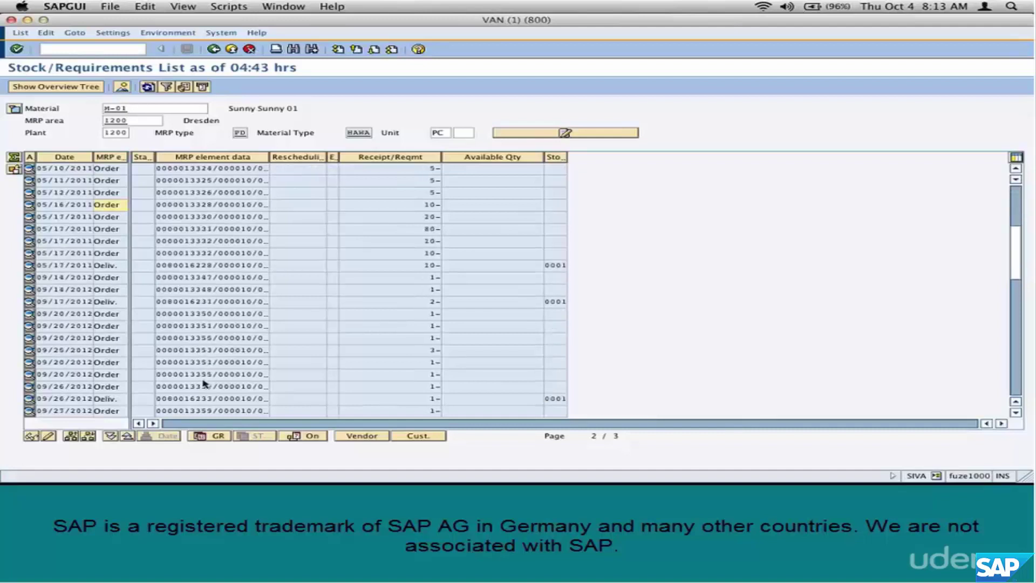
{"action": "scroll", "coordinate": [204, 384], "scroll_direction": "down", "scroll_amount": 5}
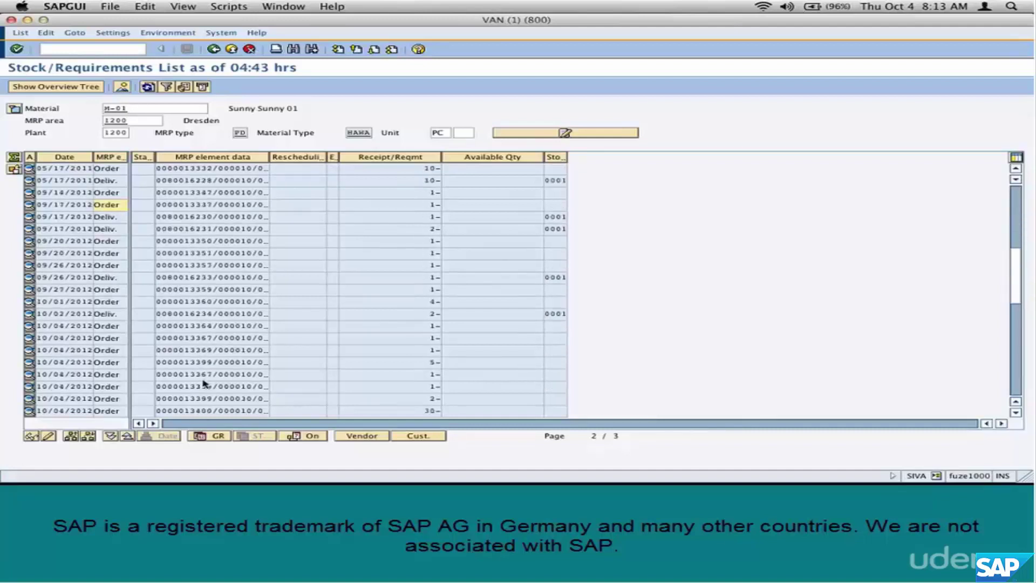
{"action": "scroll", "coordinate": [524, 287], "scroll_direction": "down", "scroll_amount": 3}
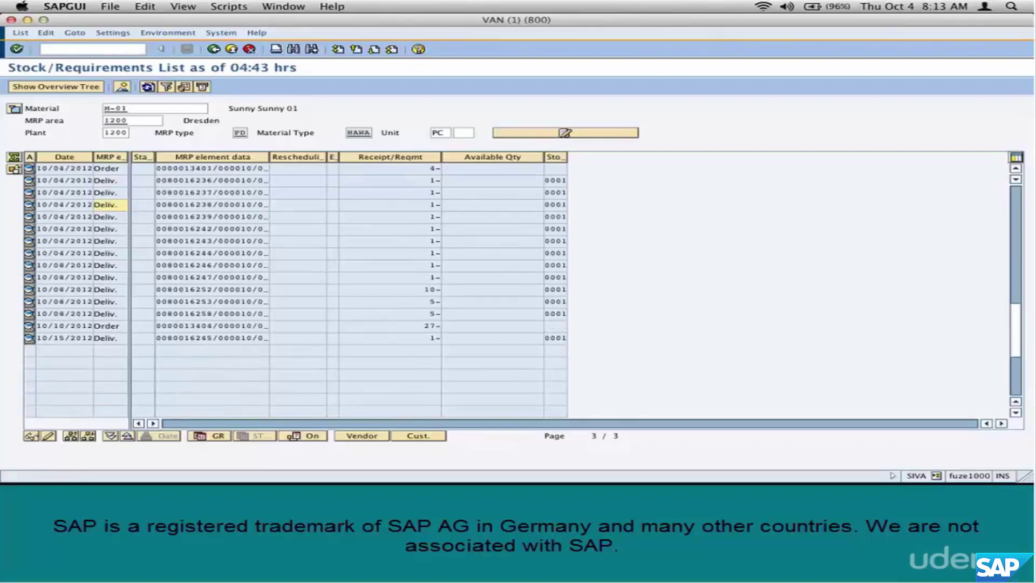
{"action": "left_click_drag", "start_coordinate": [185, 327], "coordinate": [252, 326]}
{"action": "left_click_drag", "start_coordinate": [269, 156], "coordinate": [312, 157]}
{"action": "double_click", "coordinate": [471, 326]}
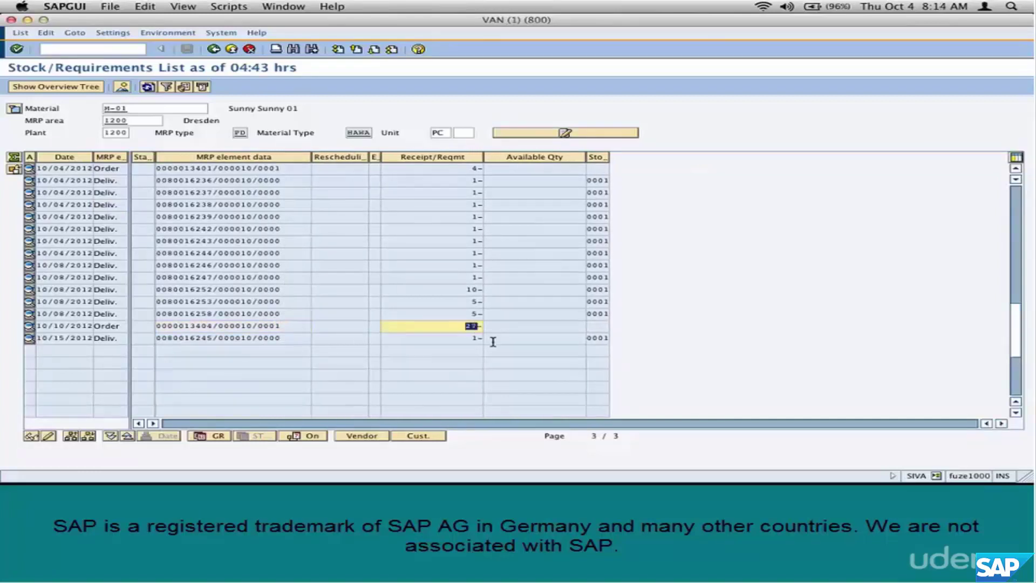